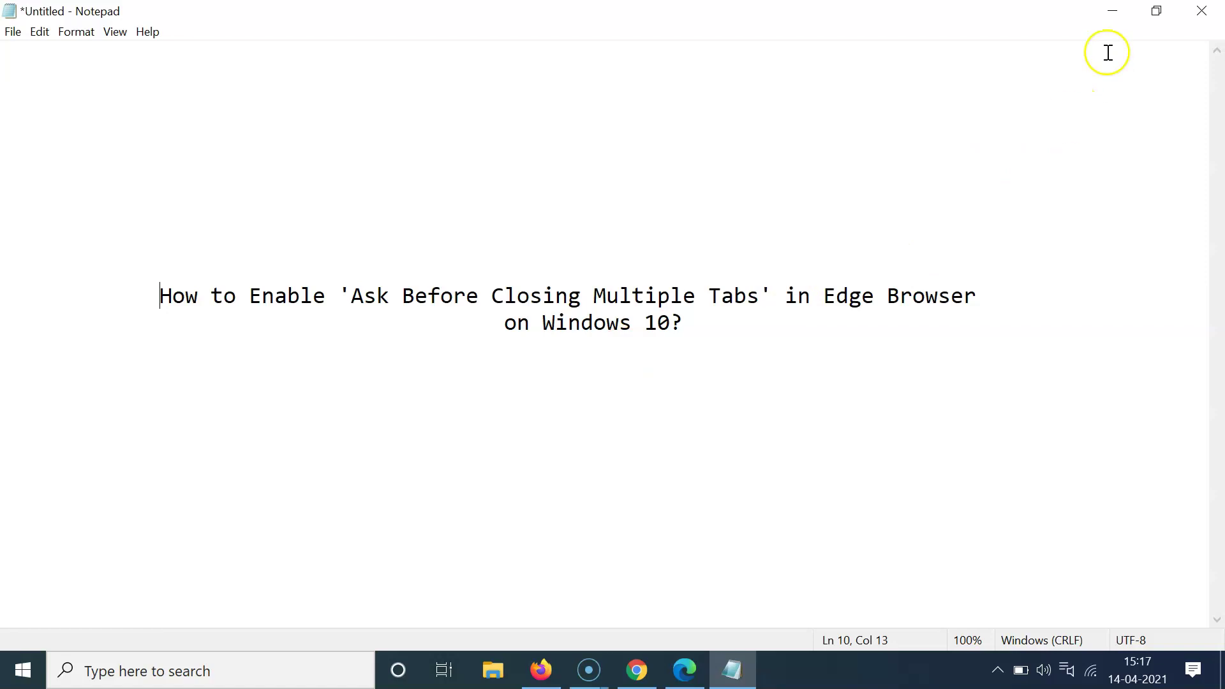
- Minimize the Notepad note about Edge's 'Ask Before Closing Multiple Tabs' to show the desktop
left_click(1104, 10)
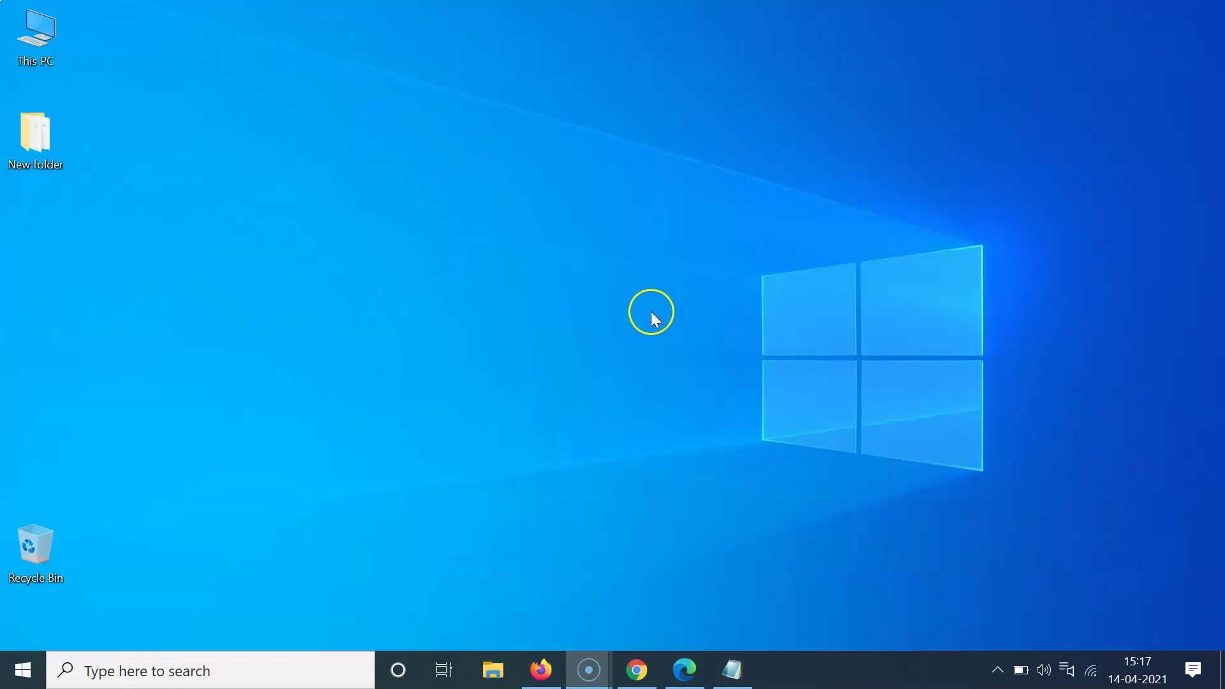
- Bring up Edge, switch between the Google and DuckDuckGo tabs, and close the window
left_click(687, 670)
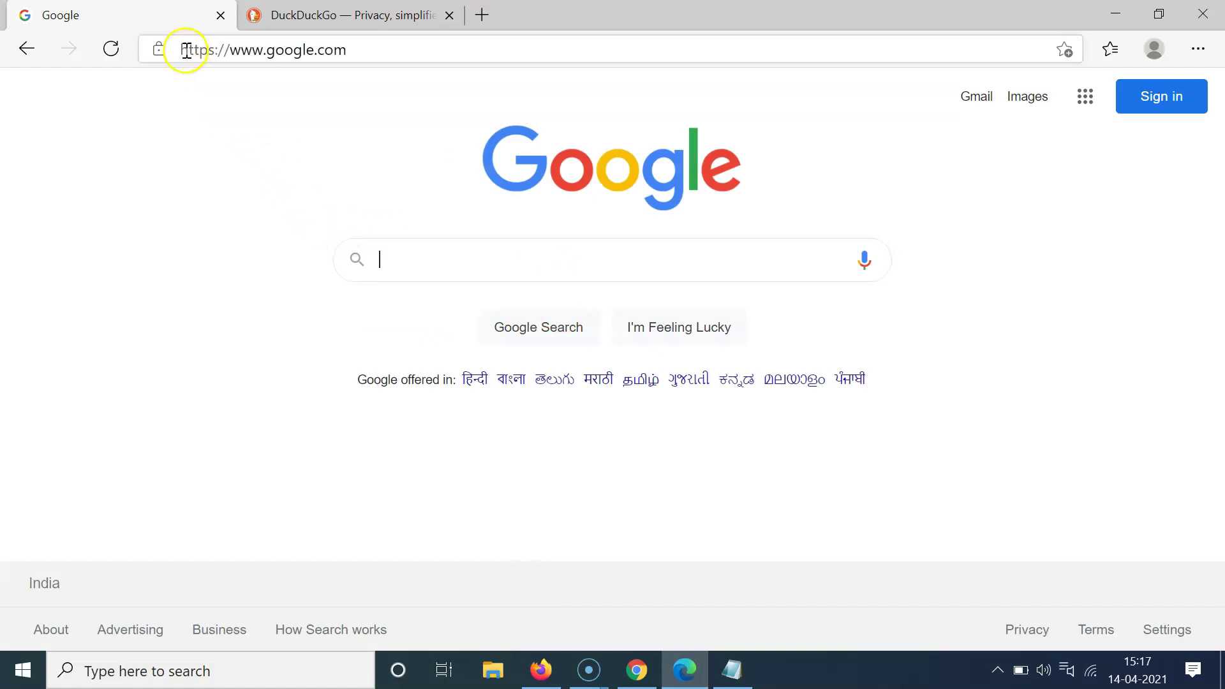
left_click(344, 15)
key("ctrl+shift+Tab")
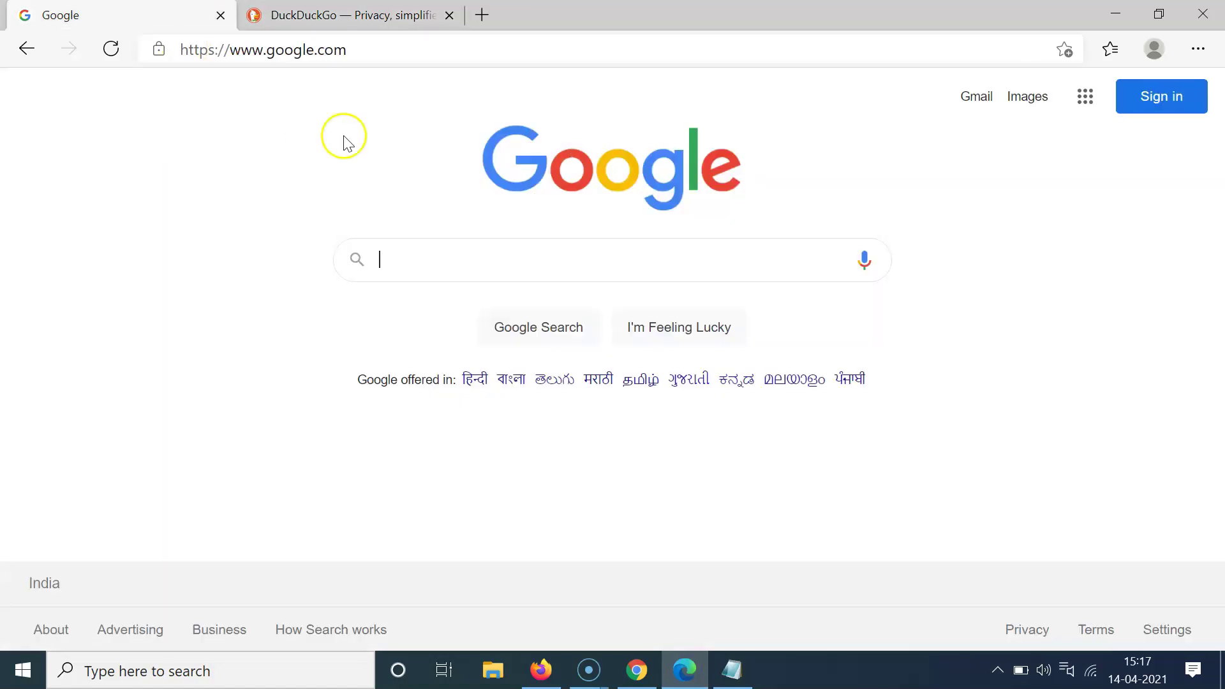
left_click(1204, 13)
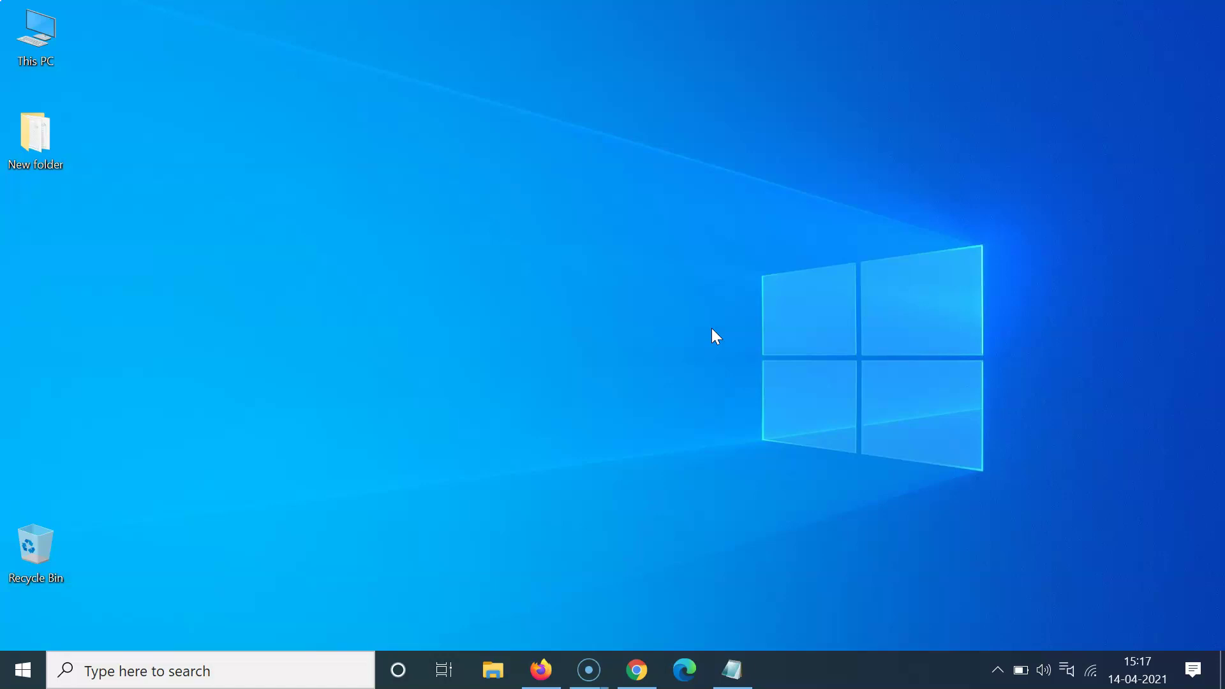
- Relaunch Edge and load the edge://flags Experiments page
left_click(706, 663)
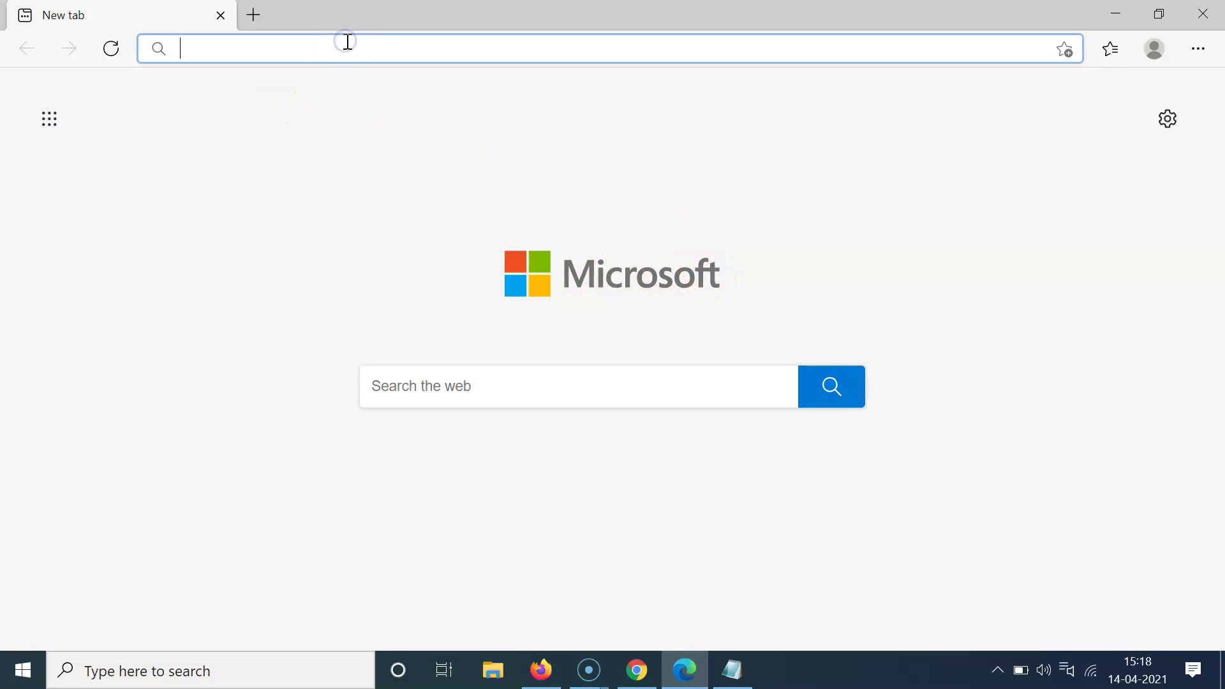
type("edge")
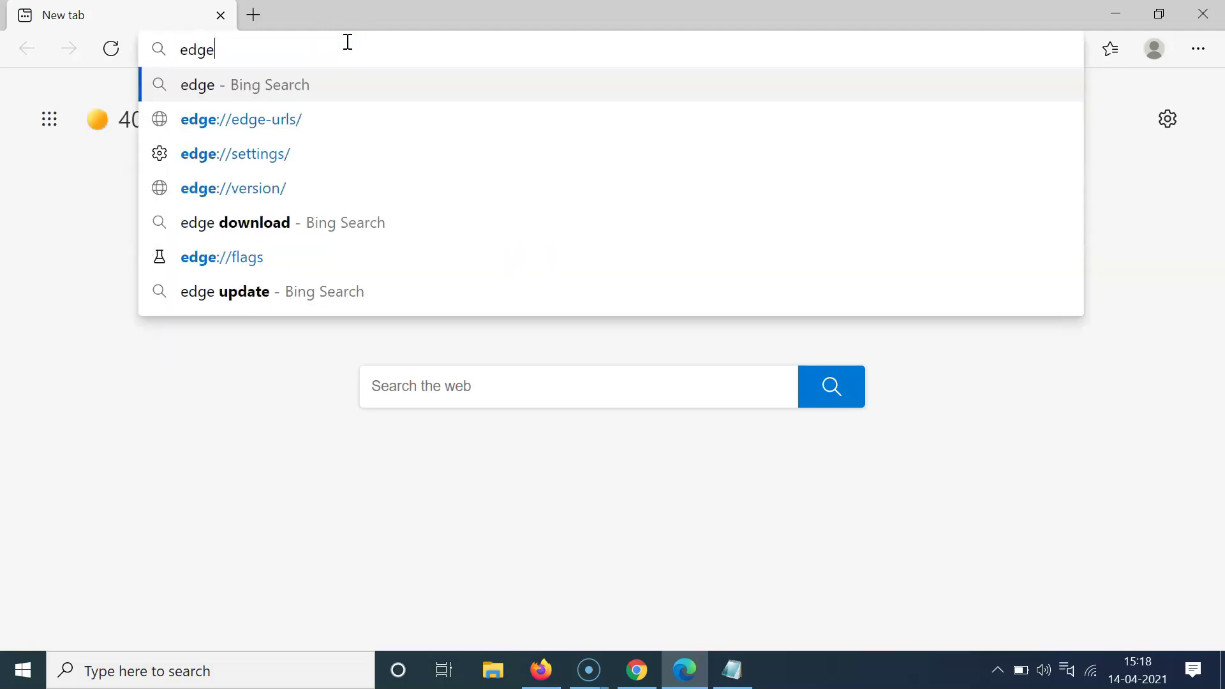
type("://")
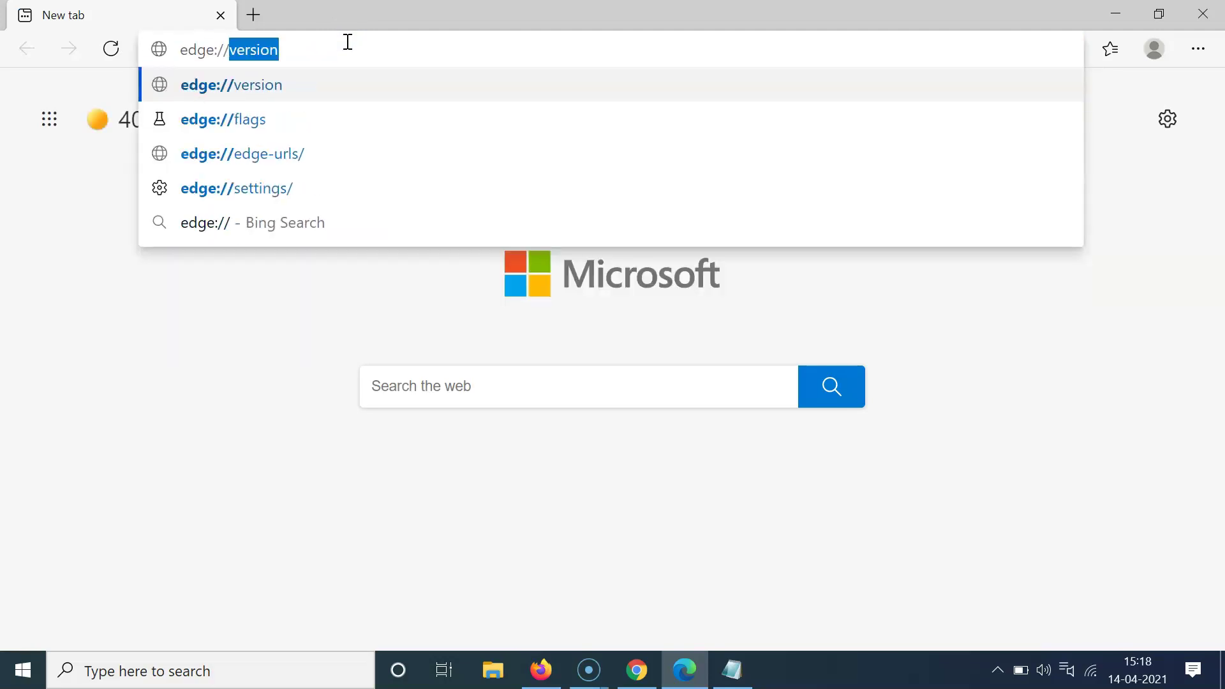
type("flags")
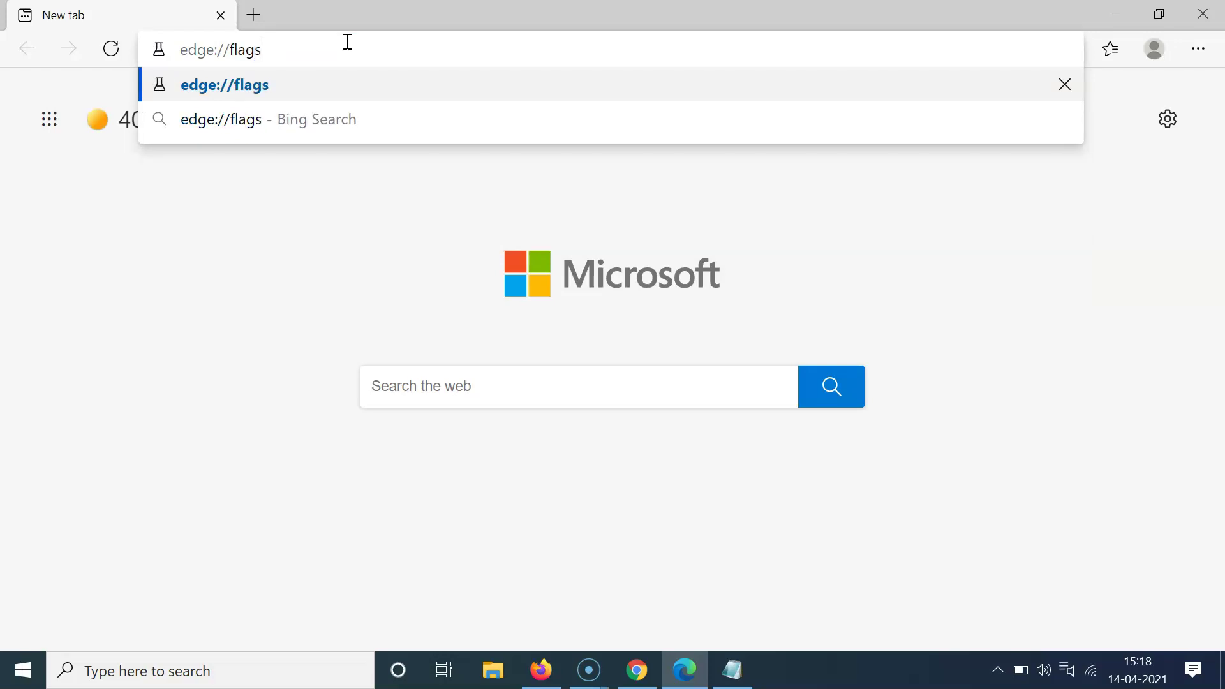
key("Return")
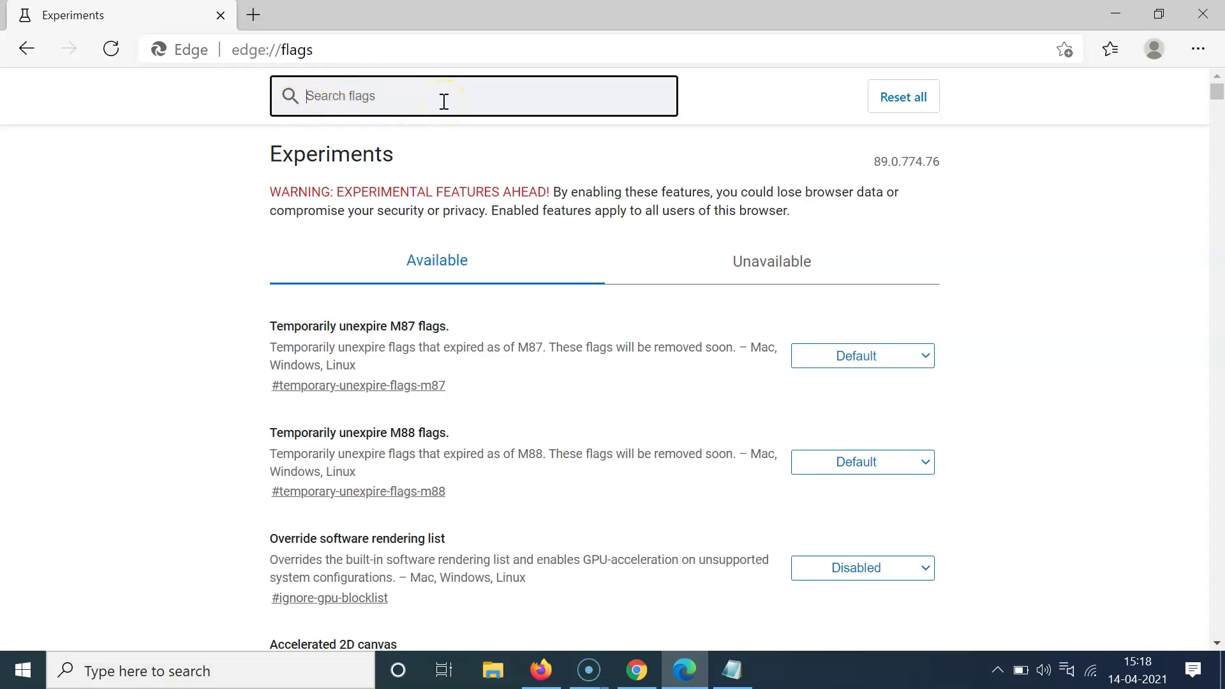
- Search flags for 'ask be' and set Ask Before Closing Multiple Tabs to Enabled
type("ask before closing multiple tabs")
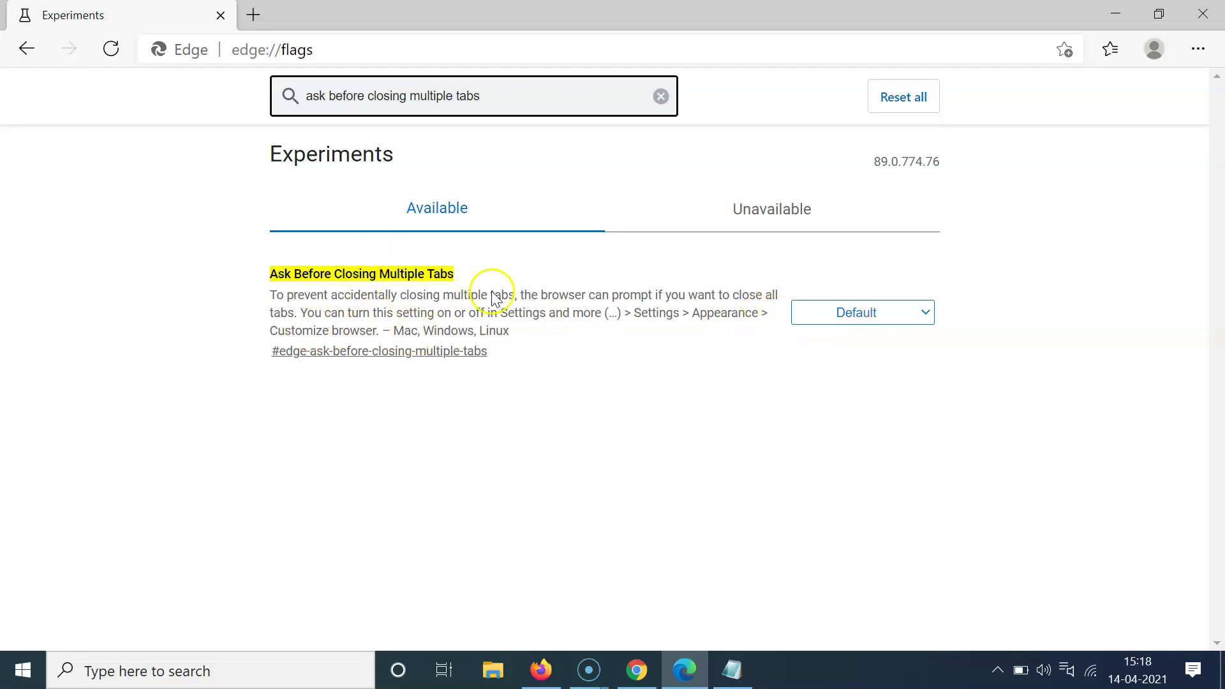
left_click(894, 315)
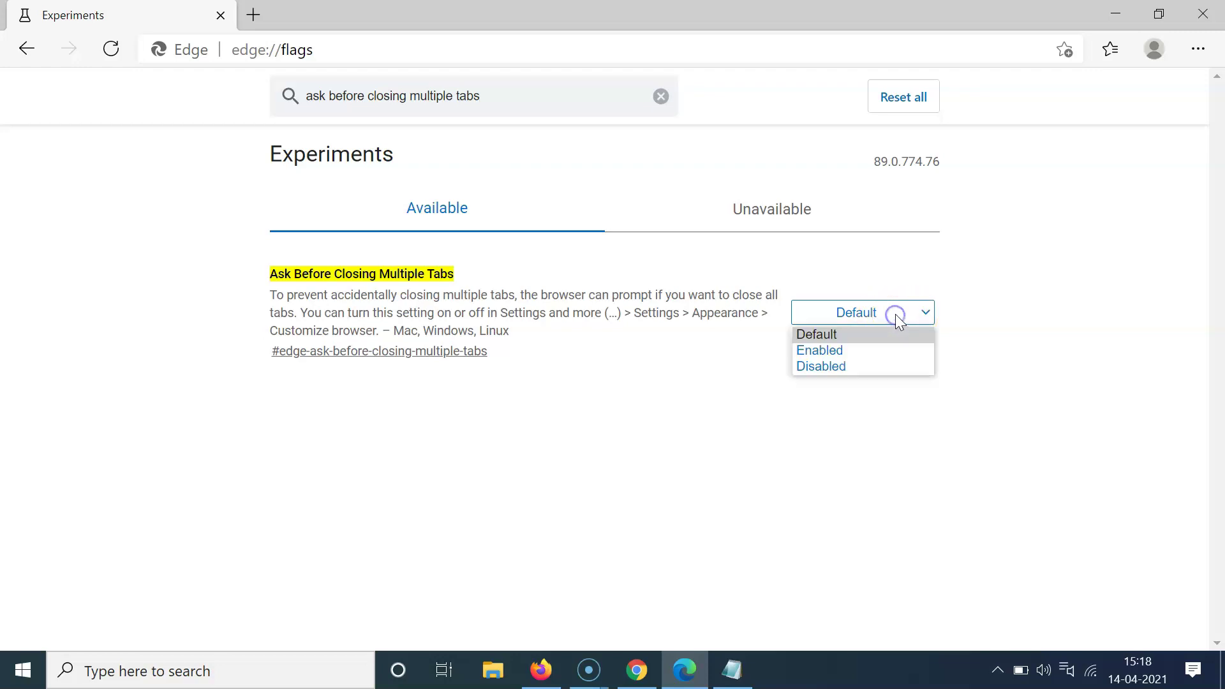
left_click(837, 351)
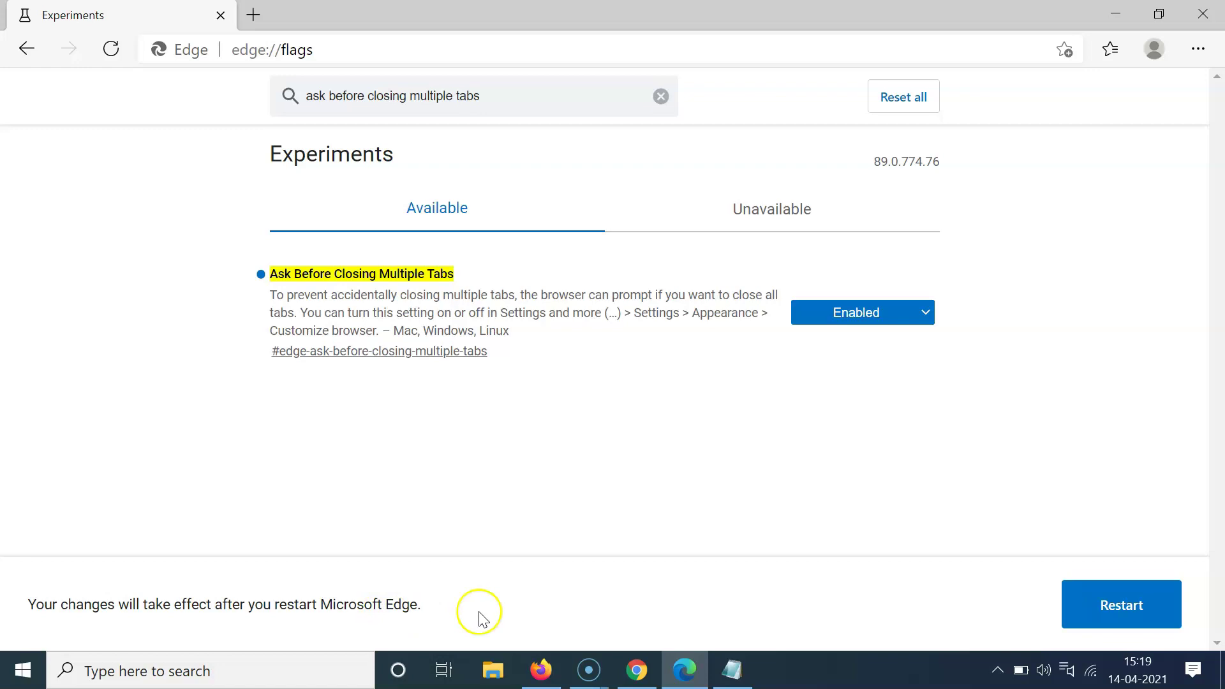
- Restart Edge to apply the flag, dismiss the recently closed tabs tip, and open Settings
left_click(1117, 616)
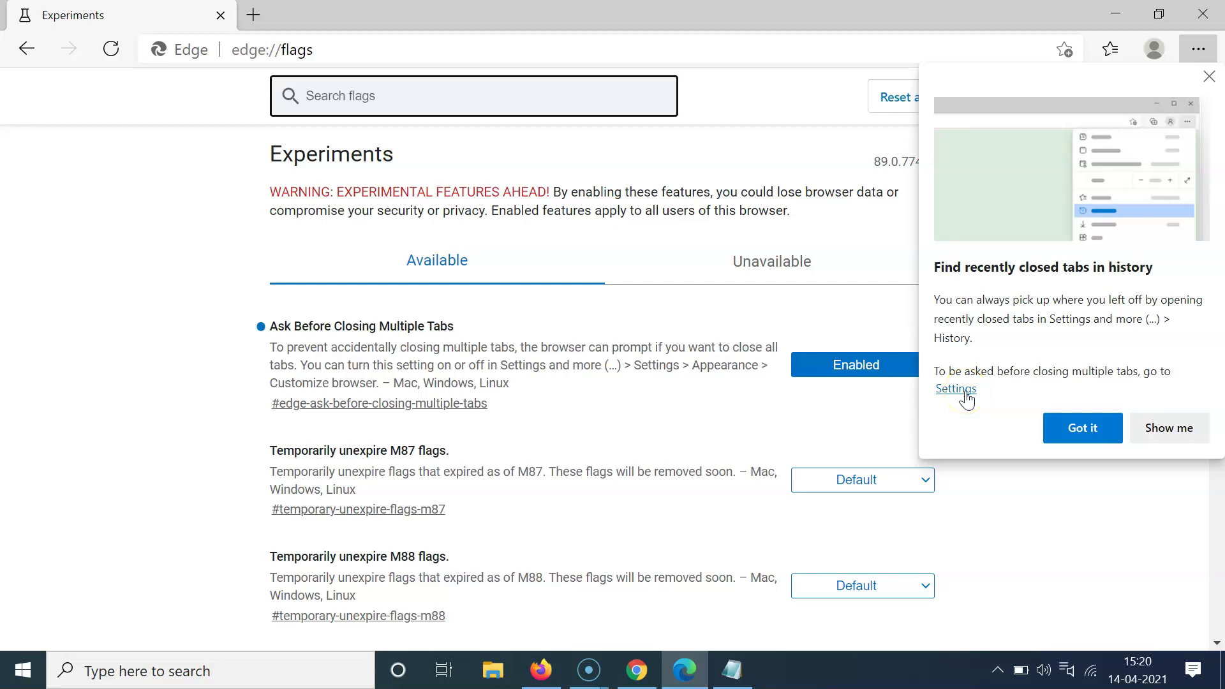
left_click(1083, 439)
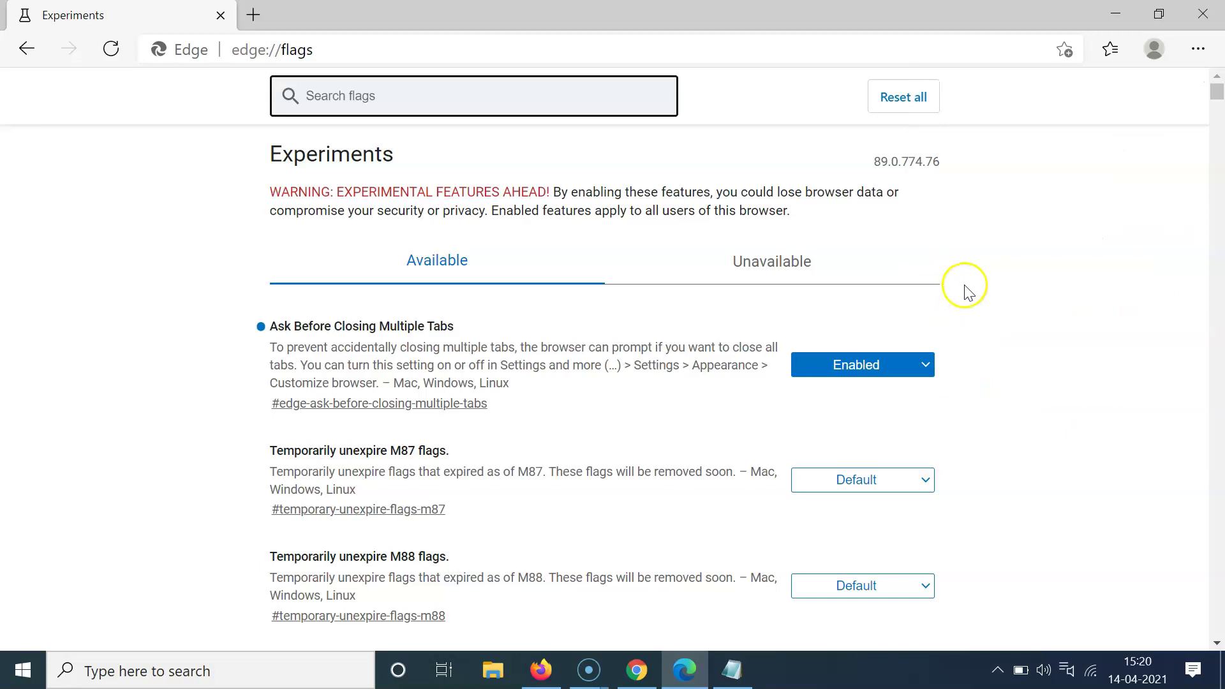
left_click(1199, 51)
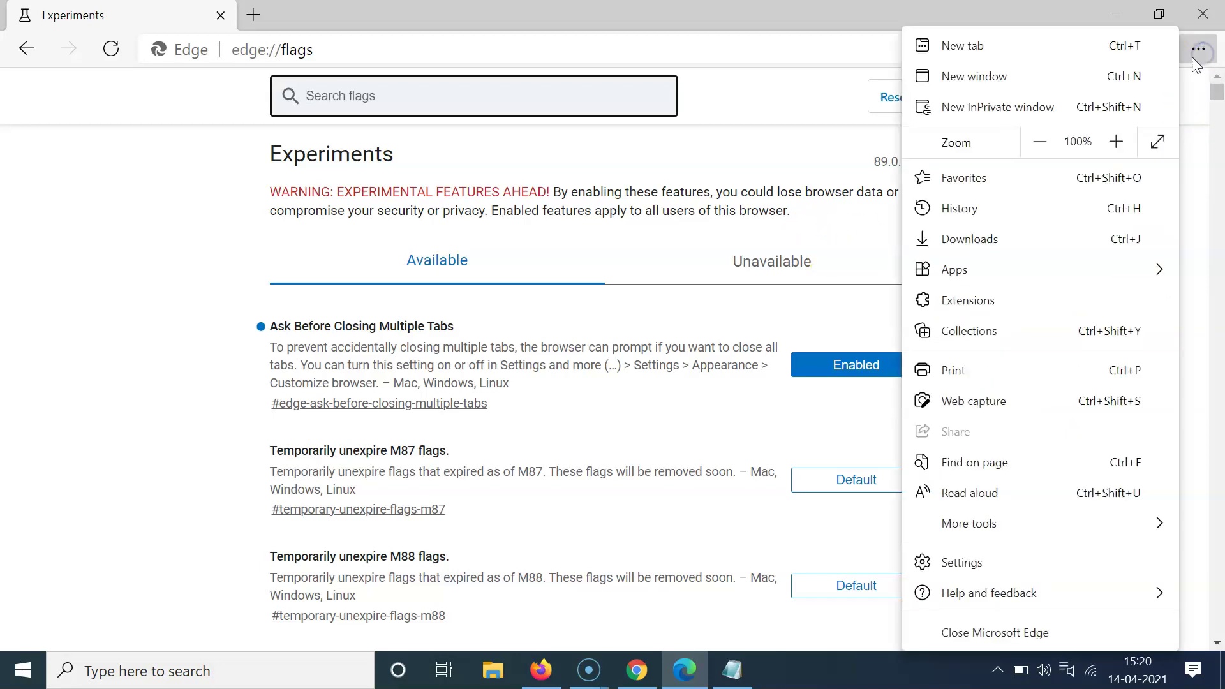
left_click(958, 568)
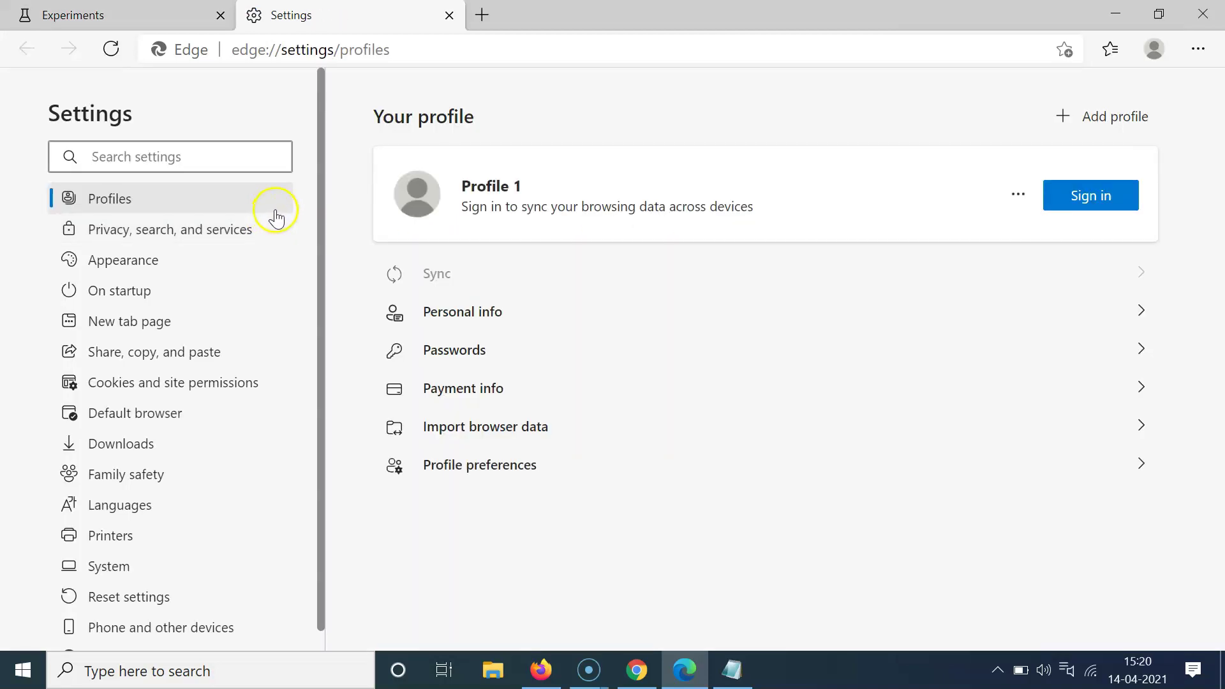
- Open the Appearance settings page to check the Ask before closing multiple tabs toggle
left_click(131, 271)
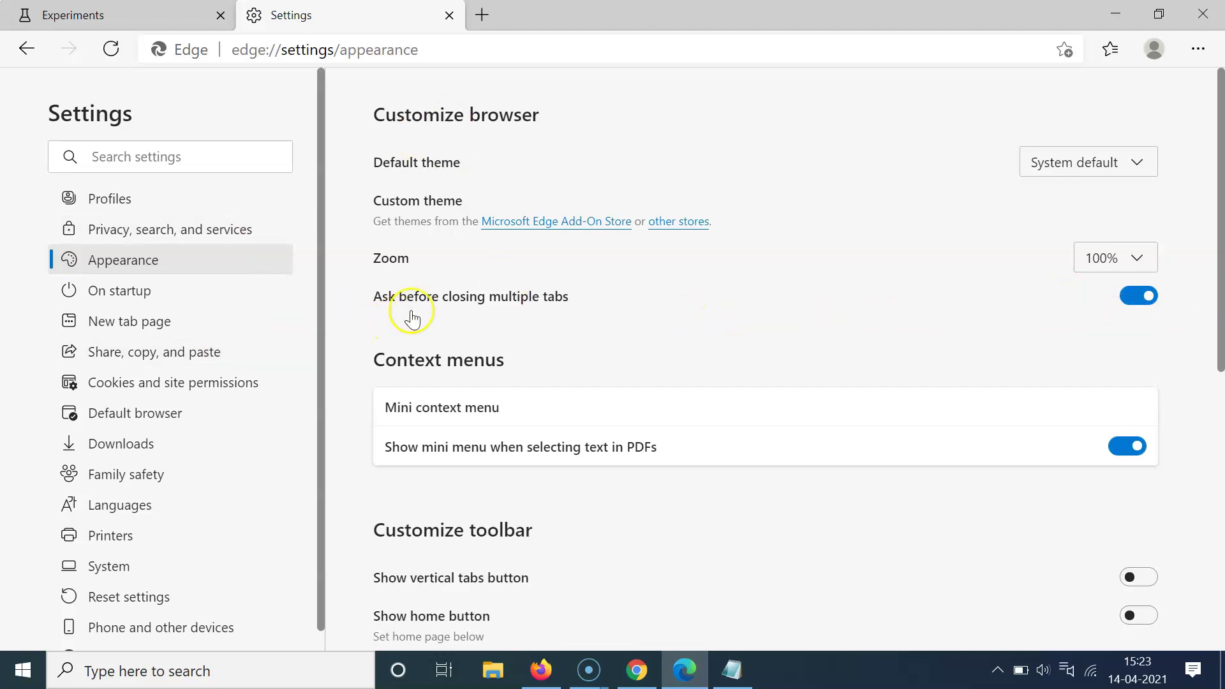
- Close the Settings and Experiments tabs, leaving fresh blank tabs open
left_click(448, 15)
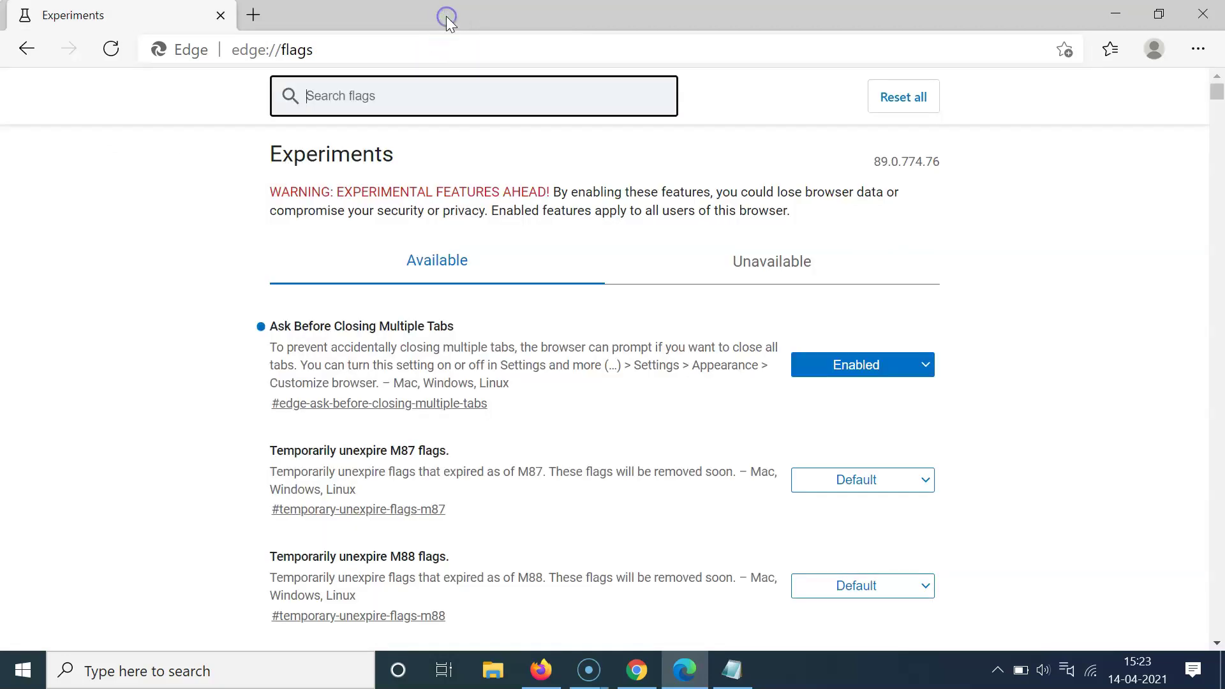
left_click(252, 15)
left_click(169, 16)
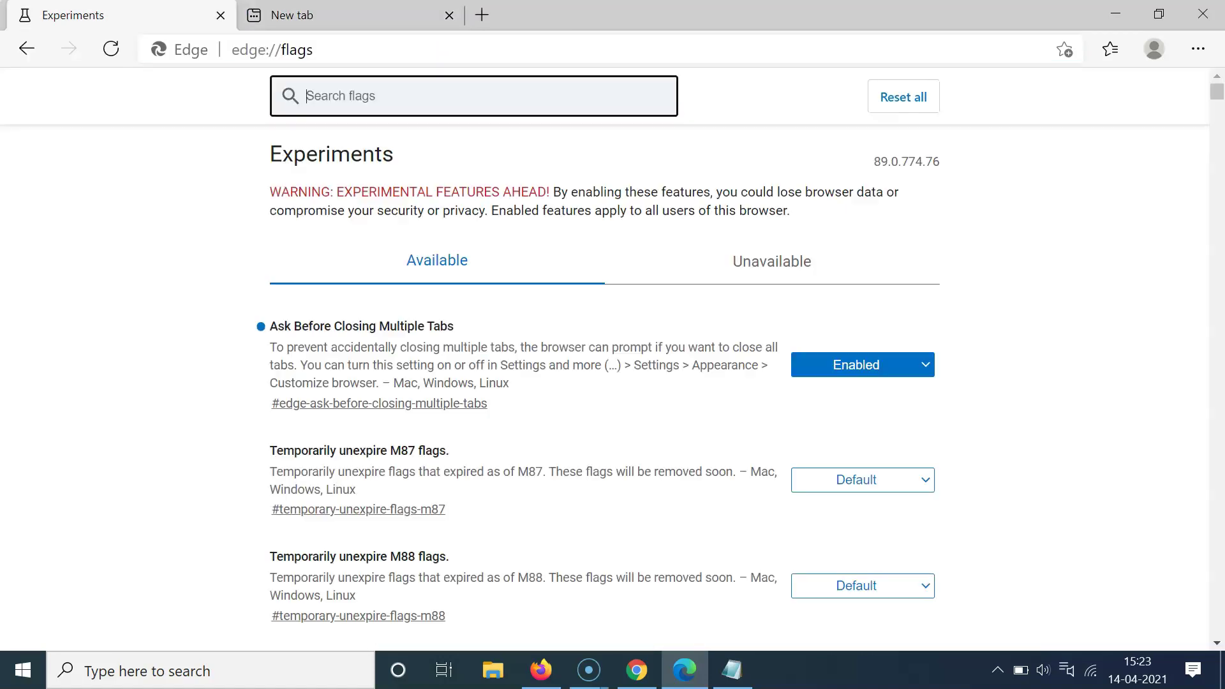
left_click(220, 17)
- Load google.com and DuckDuckGo in tabs, cancel the close-all-tabs prompt, and return to Notepad
left_click(357, 56)
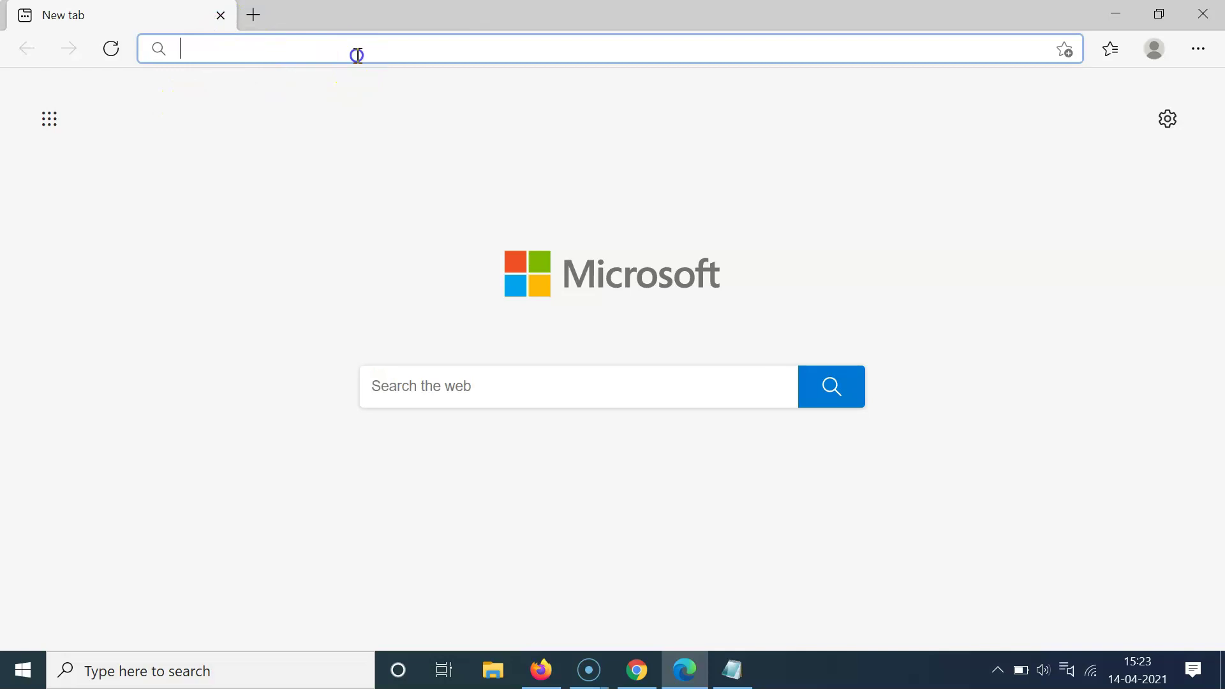
type("google.com")
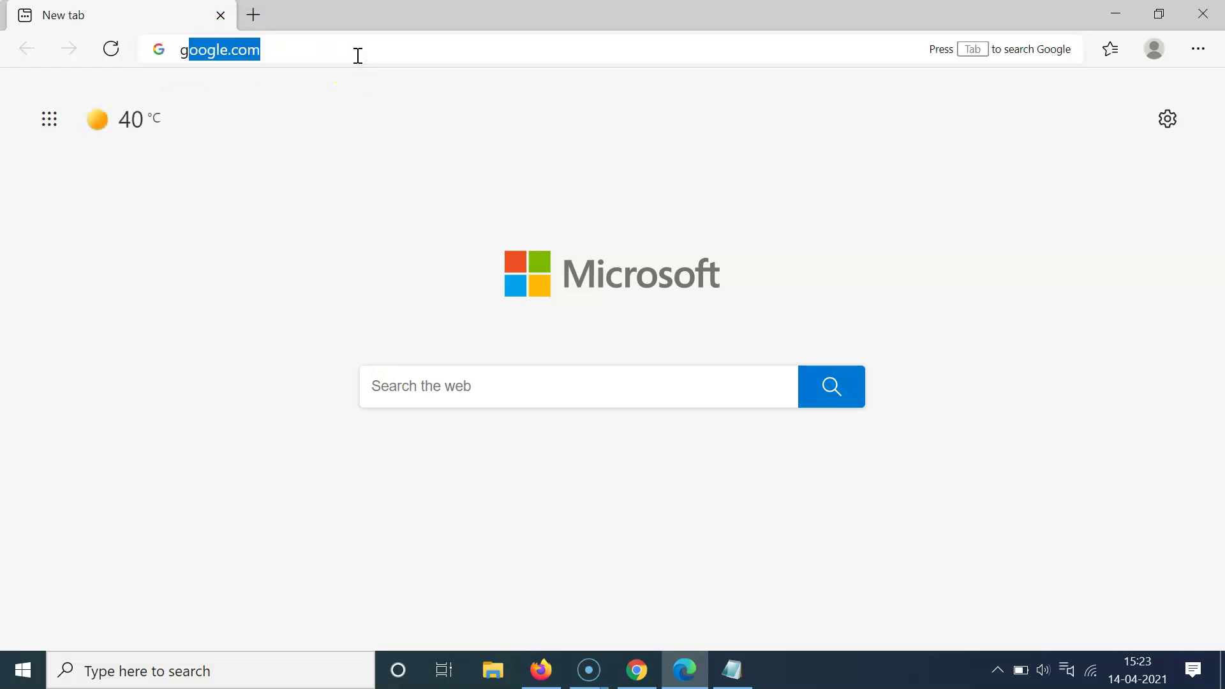
key("Return")
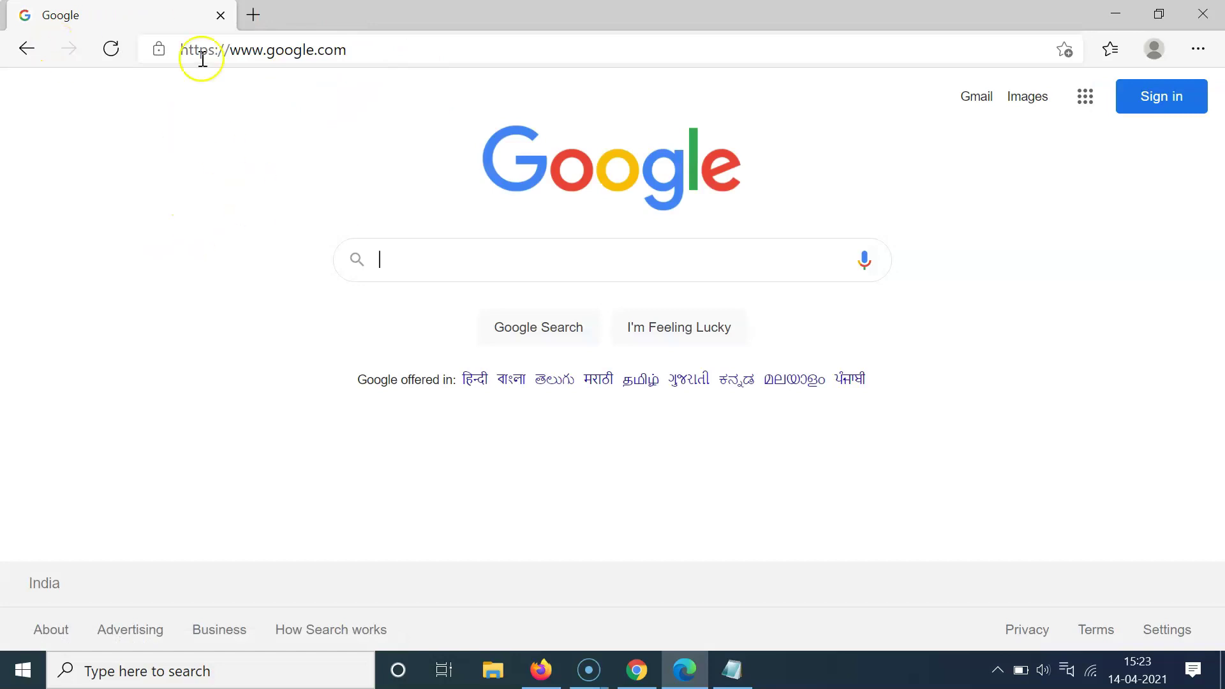
left_click(251, 16)
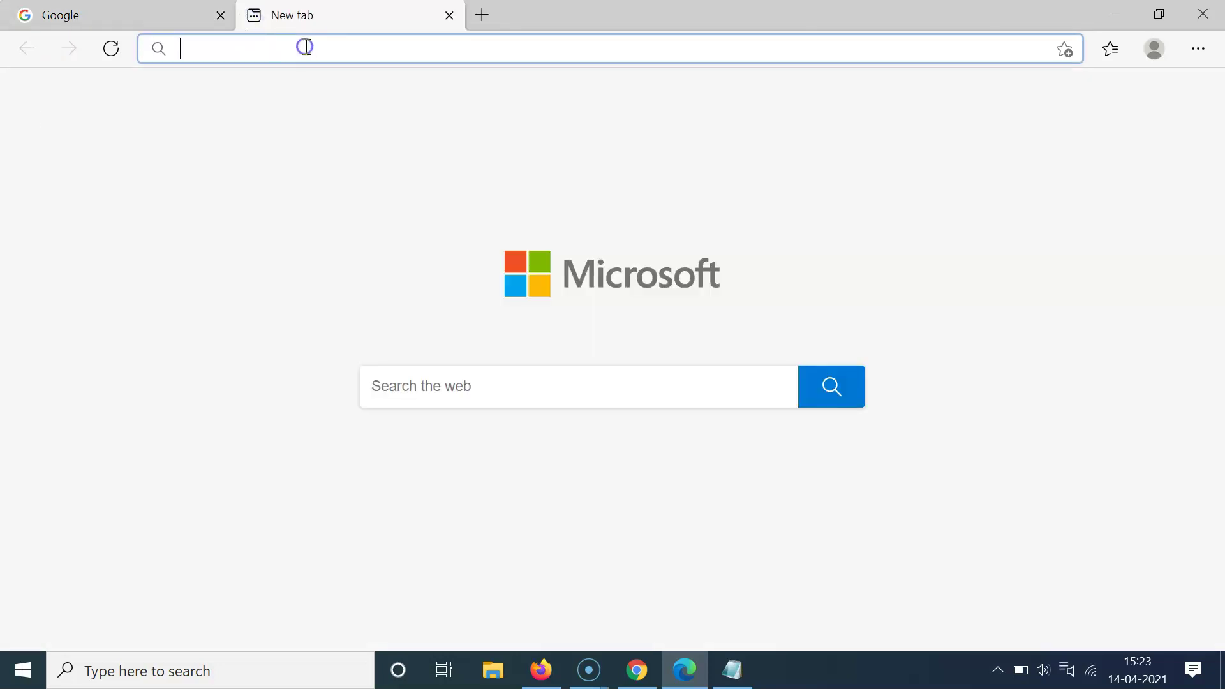
type("duckduckgo.com")
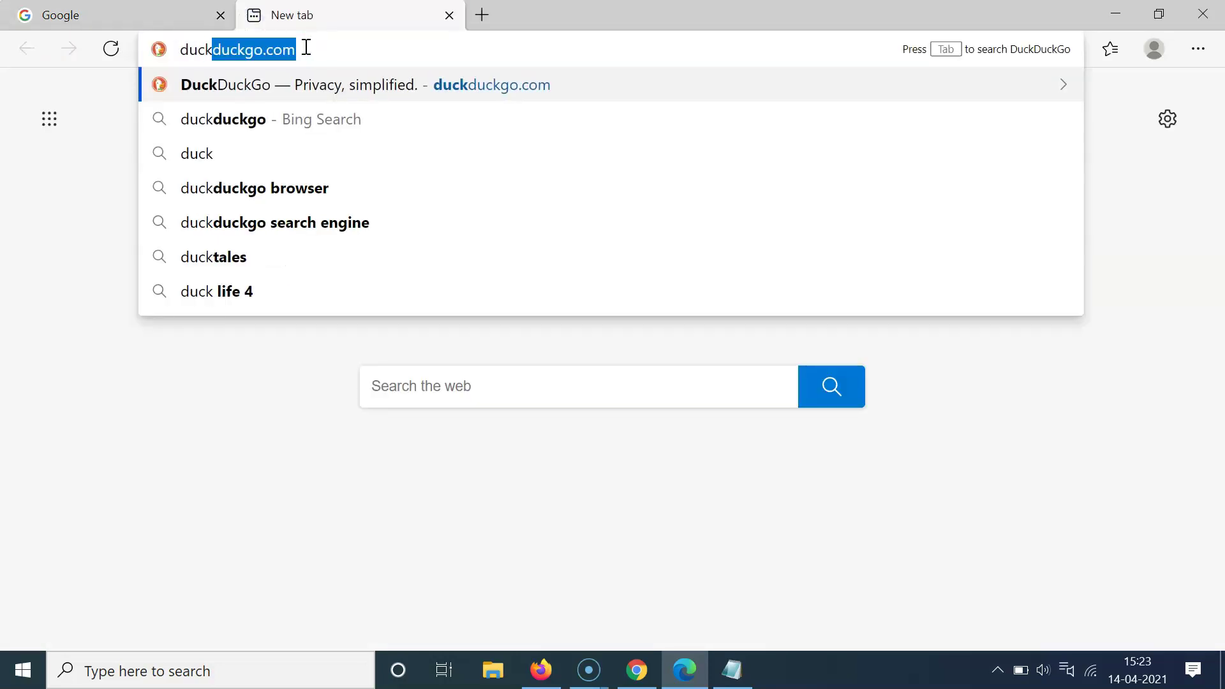
key("Return")
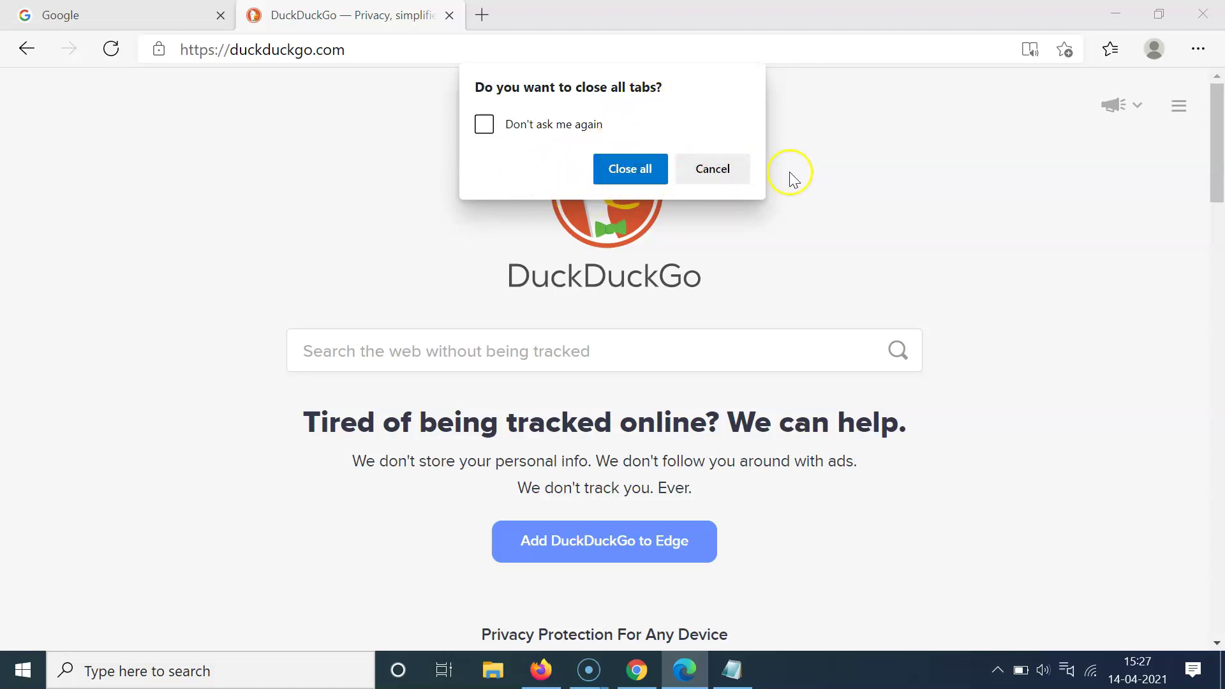
left_click(713, 170)
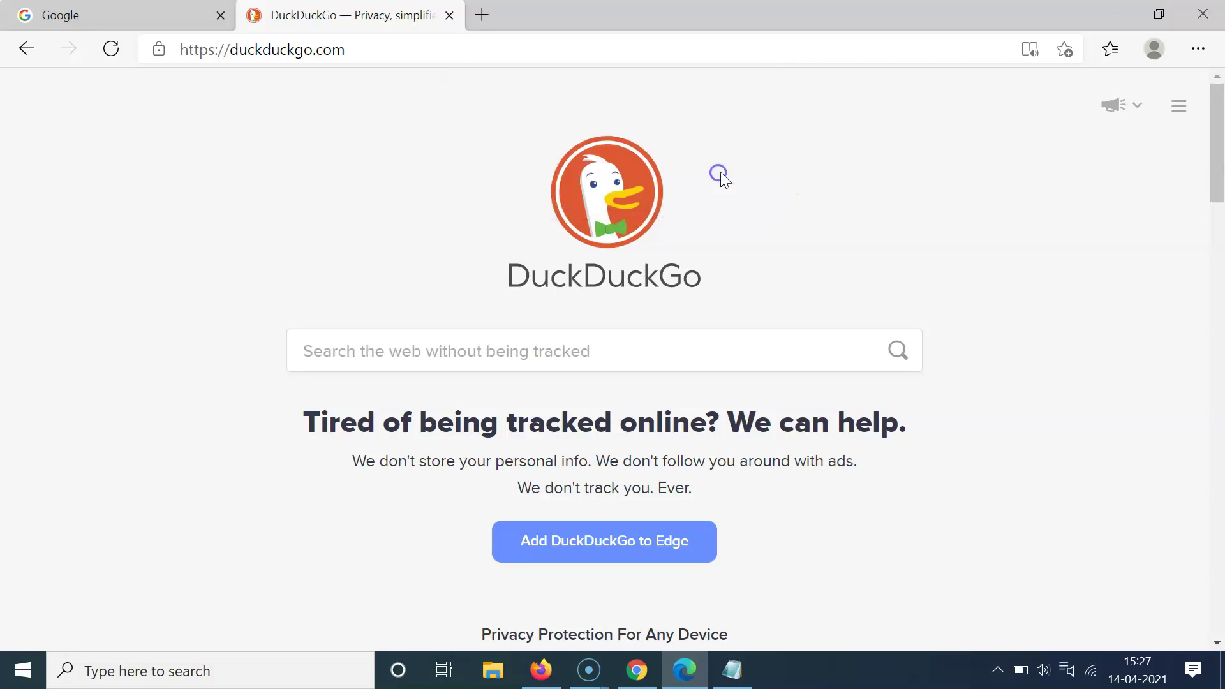
left_click(732, 670)
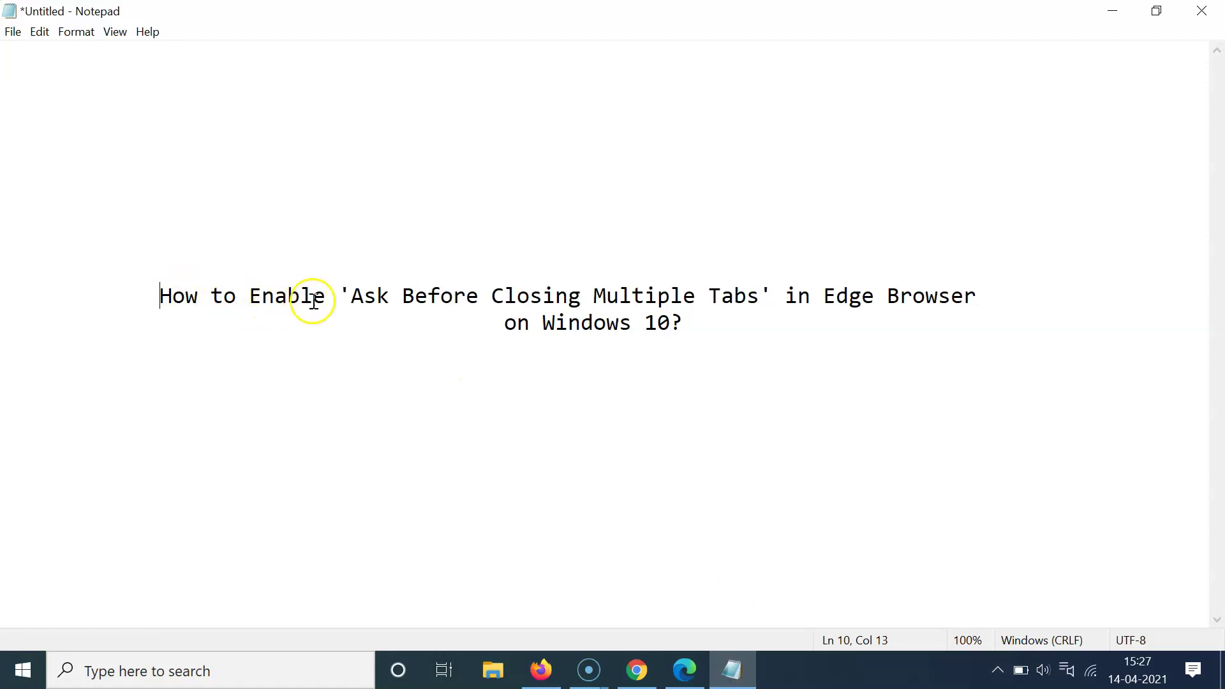